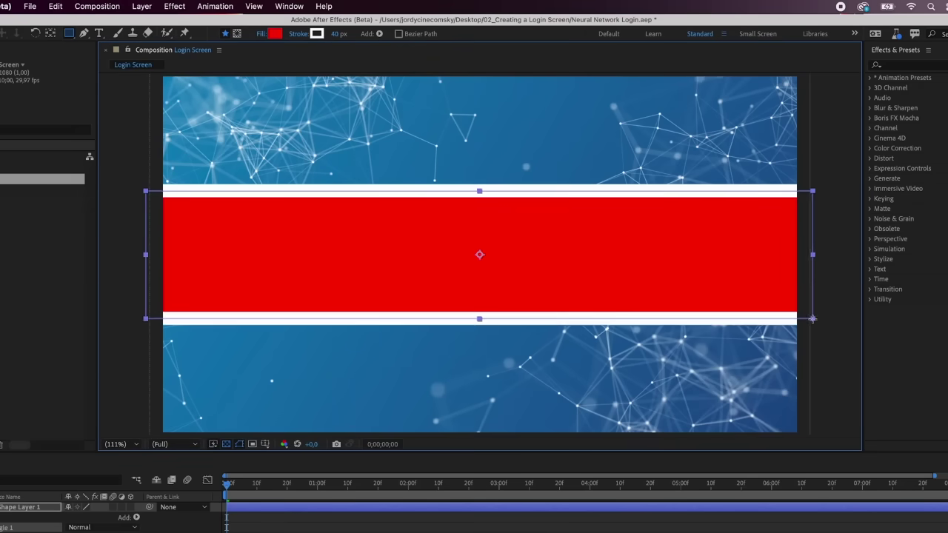
Stretch the red band taller and expand Shape Layer 1 to show the rectangle's size settings.
left_click_drag(812, 319, 812, 329)
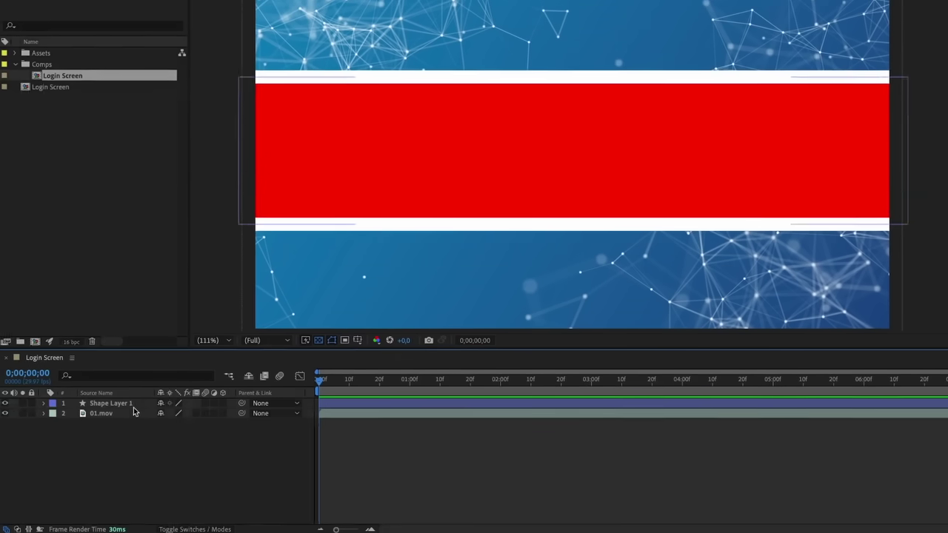
left_click(80, 405)
left_click(45, 403)
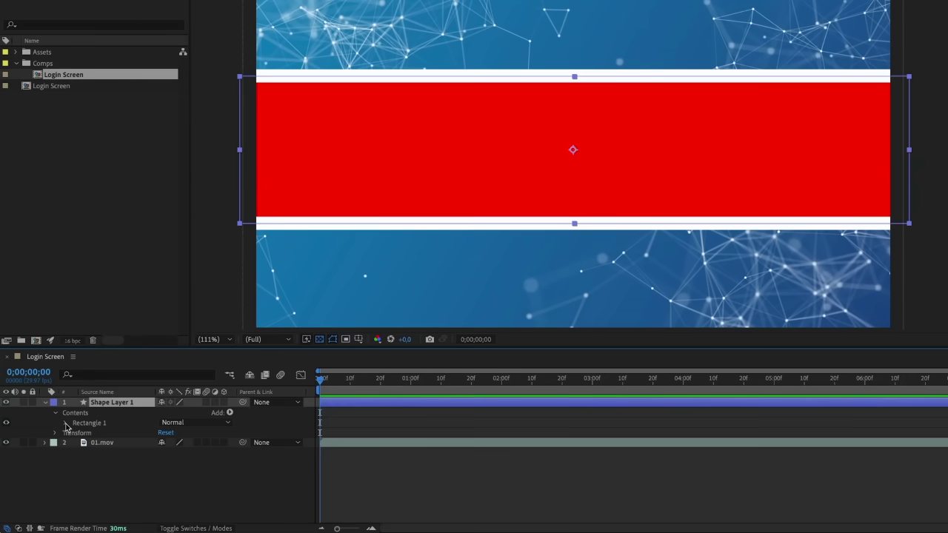
left_click(65, 423)
left_click(73, 433)
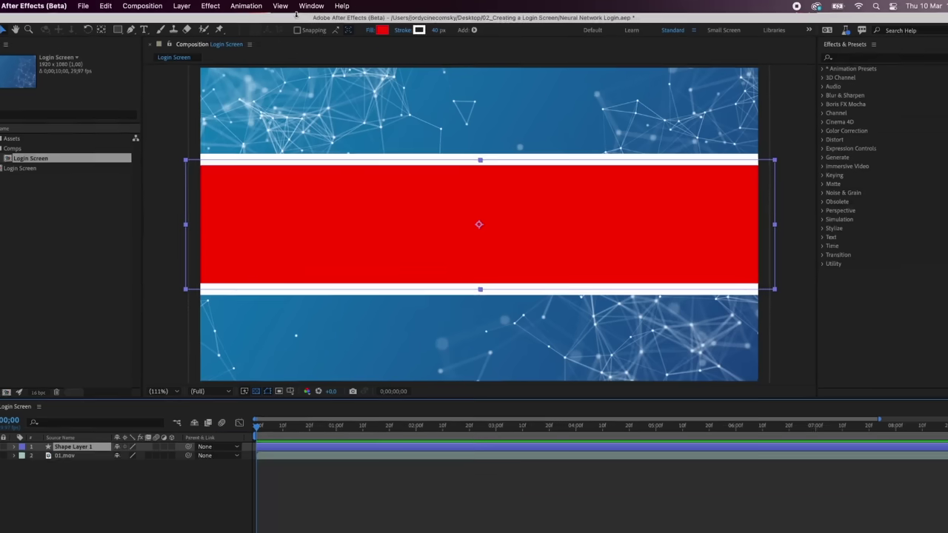
left_click(244, 9)
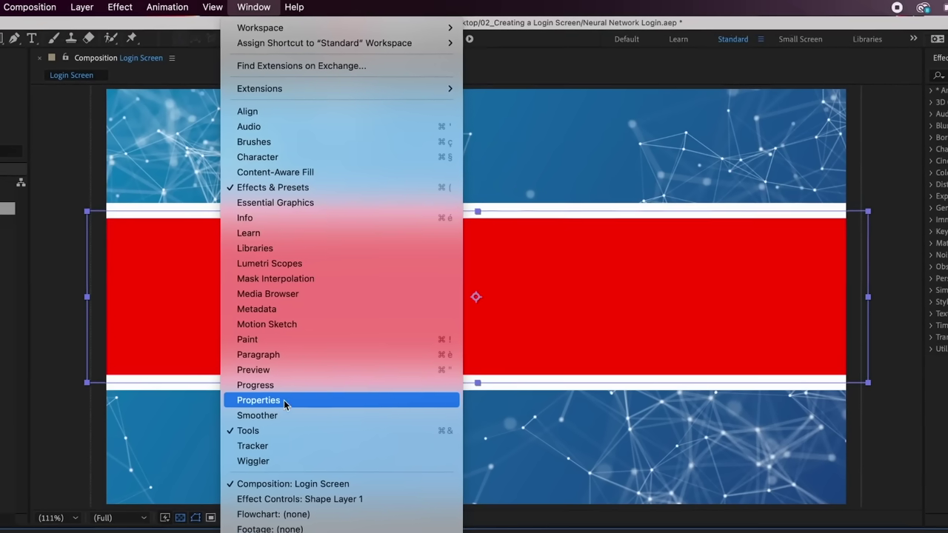
Show Shape Layer 1's stroke, fill and 2027.4 × 446.1 size in the Properties panel.
left_click(284, 401)
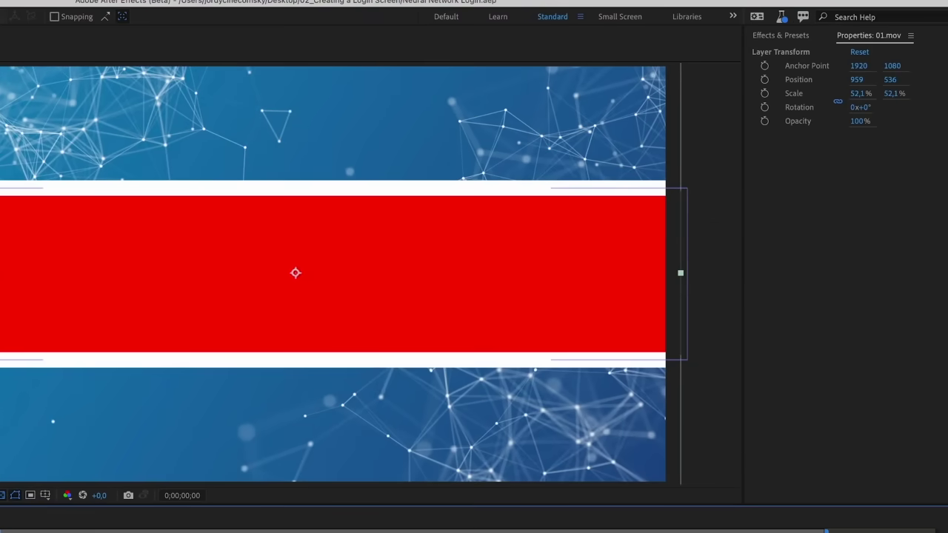
key("ctrl+Up")
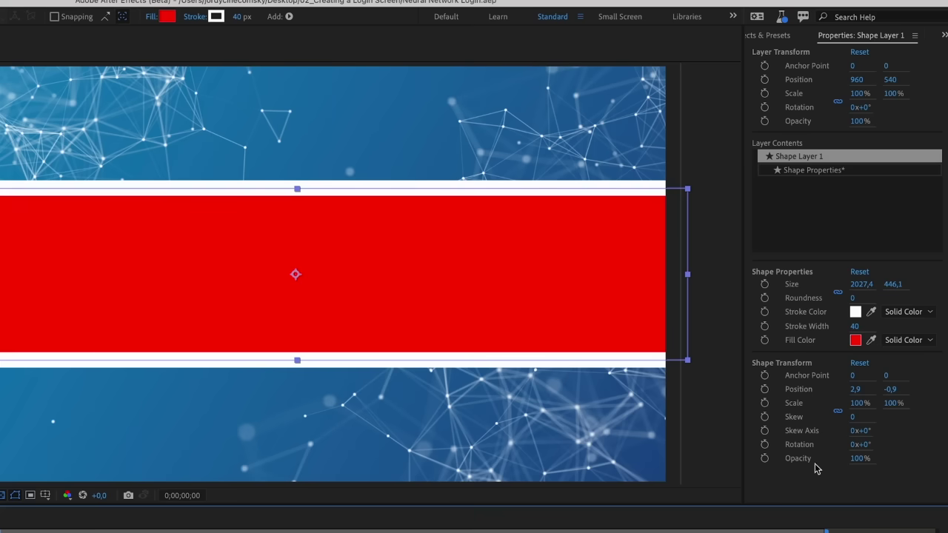
Set the band's fill colour to white (FFFFFF) and its stroke to None.
left_click(855, 342)
left_click_drag(305, 211, 124, 189)
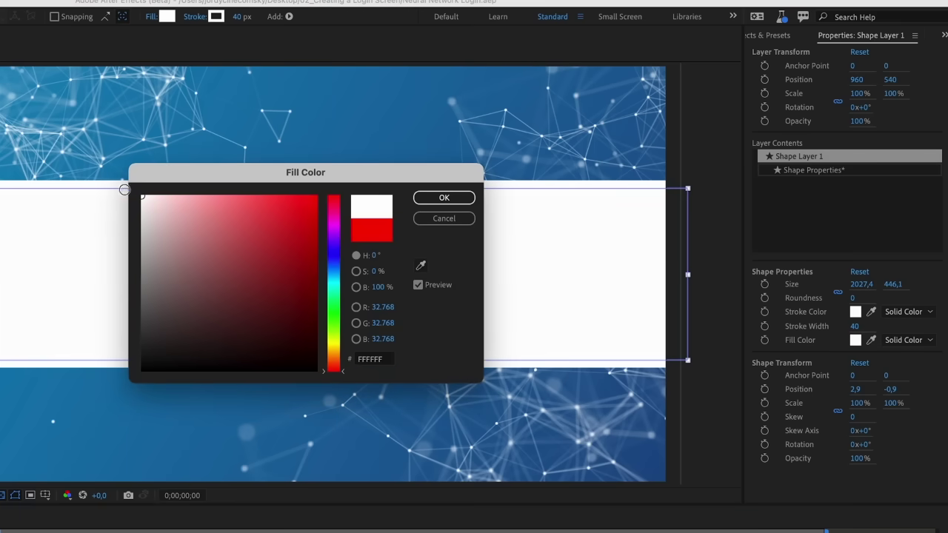
left_click(449, 202)
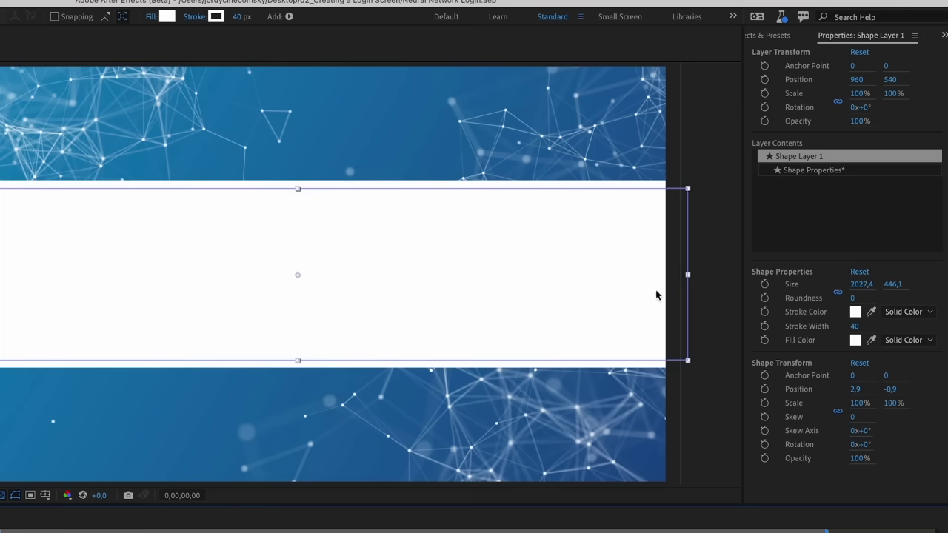
left_click(907, 312)
left_click(903, 324)
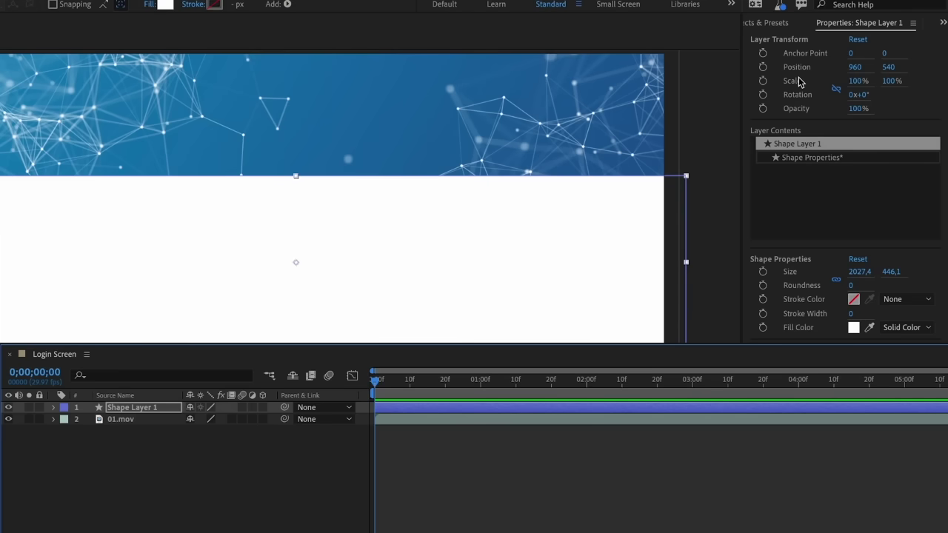
Keyframe the band's Scale at frame 0 and about 10 frames later, with Easy Ease In.
left_click(798, 80)
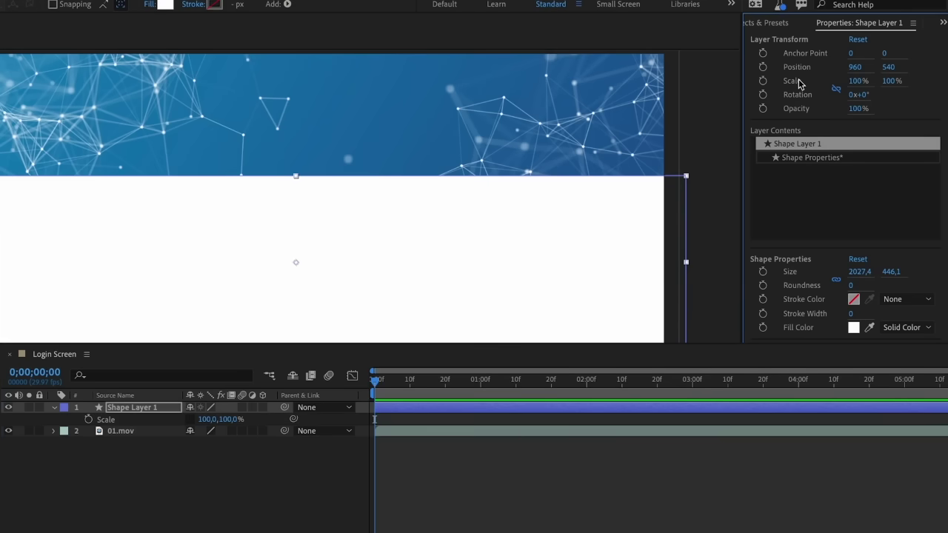
left_click_drag(377, 400, 411, 406)
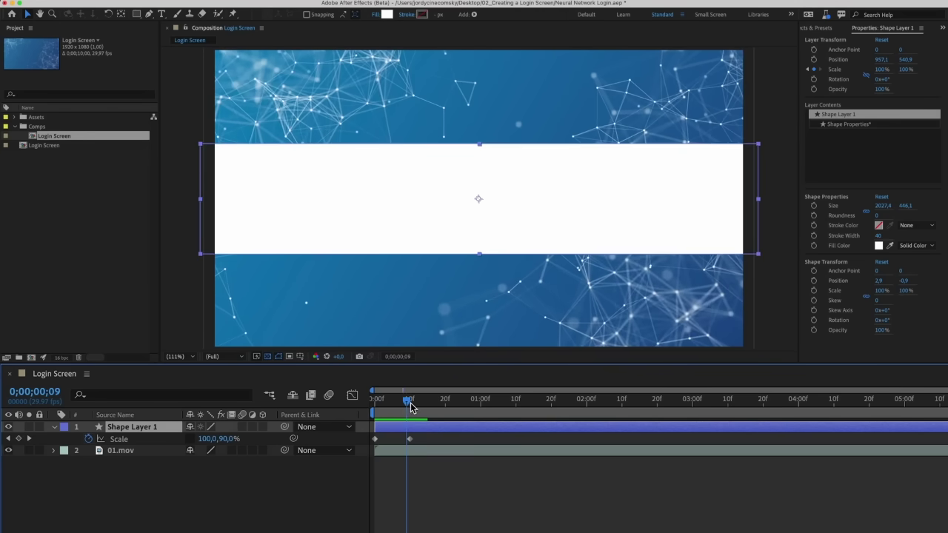
right_click(410, 438)
mouse_move(461, 518)
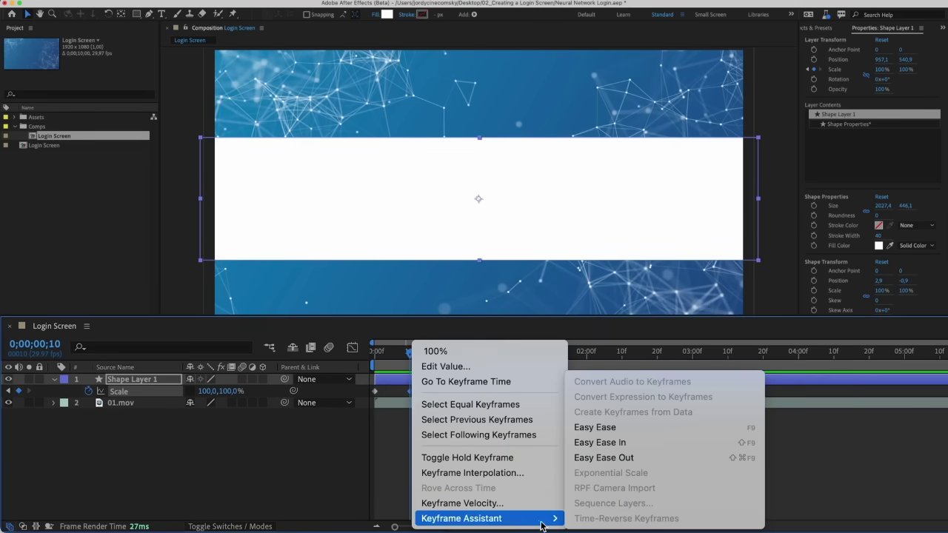
left_click(627, 443)
Nudge the brain logo into place and add 'Username' and 'Password' text labels beside it.
left_click_drag(322, 231, 325, 231)
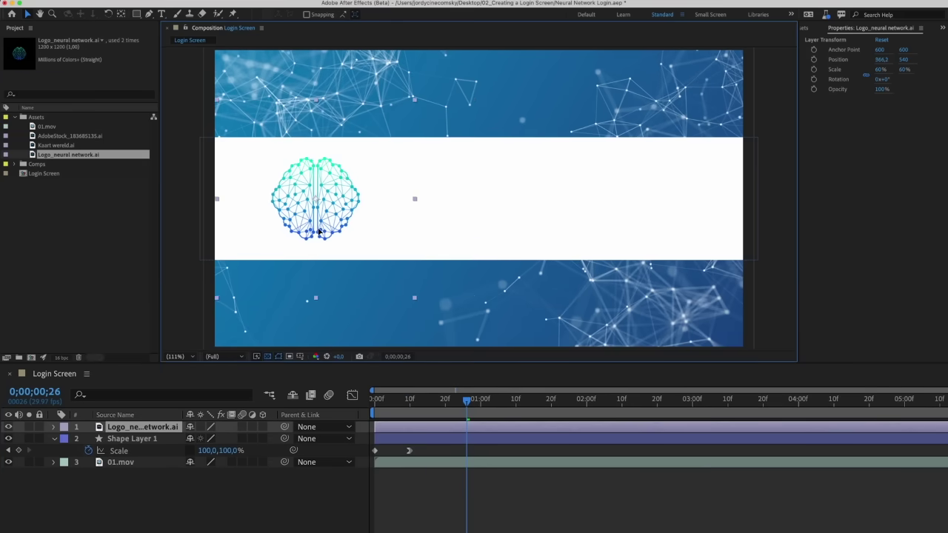
key("ctrl+t")
left_click(500, 155)
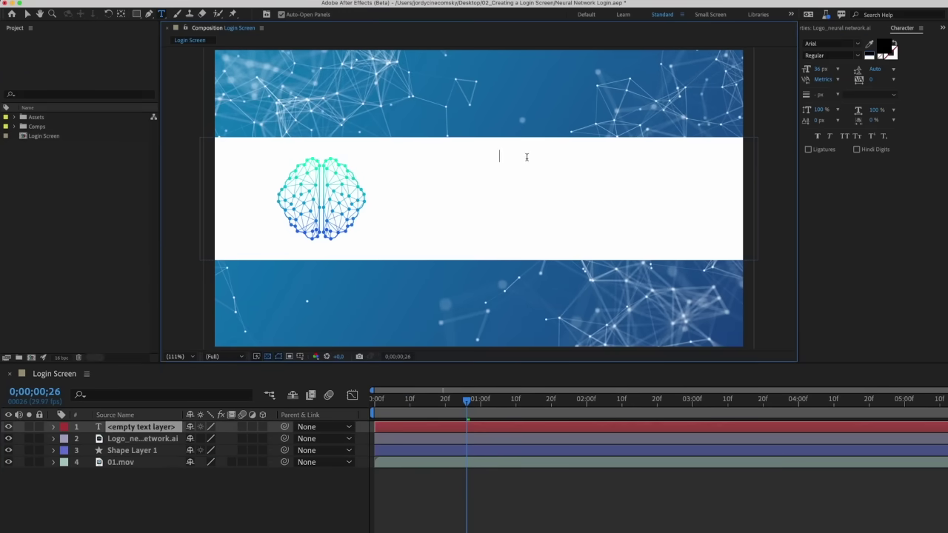
type("Username")
left_click(500, 201)
type("Password")
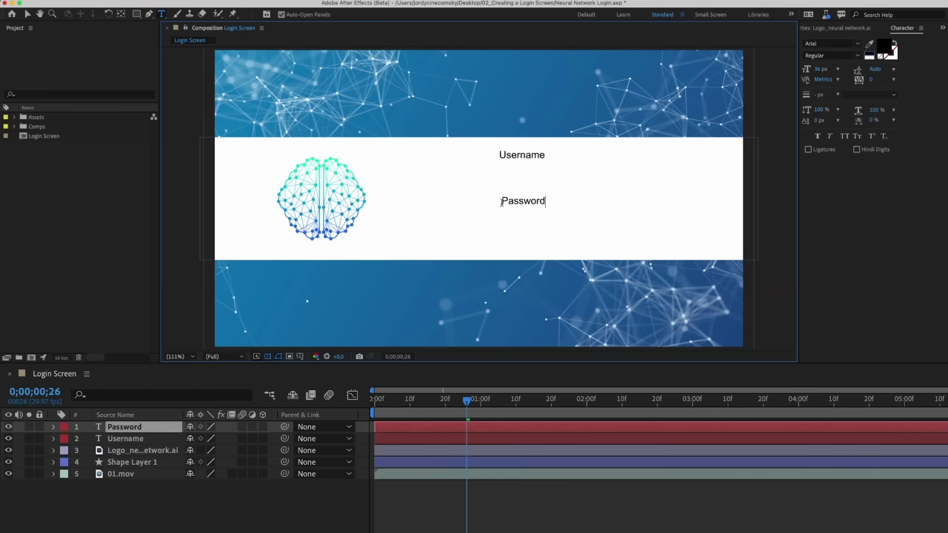
Finish the Password text and display rulers around the composition.
key("Escape")
key("v")
key("ctrl+r")
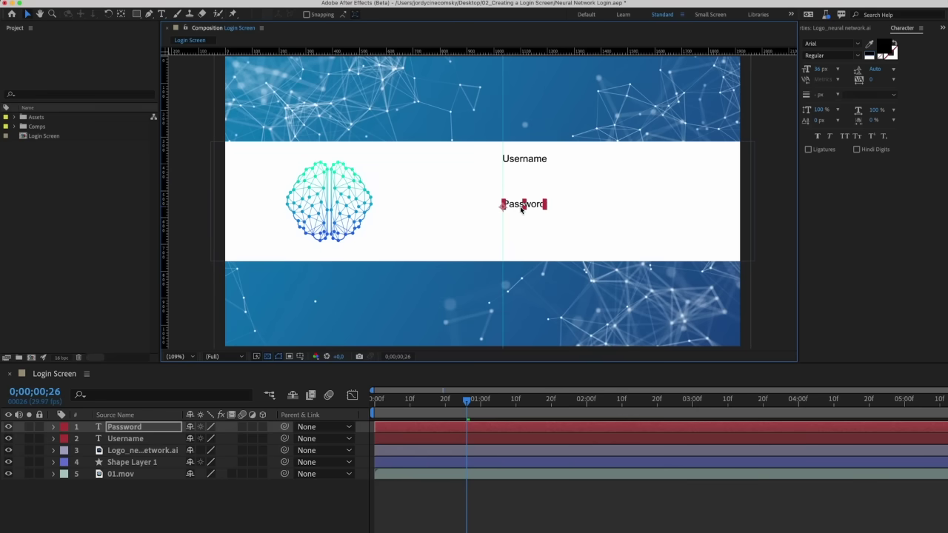
Draw a rounded outlined input box and duplicate it for the other fields.
left_click(131, 48)
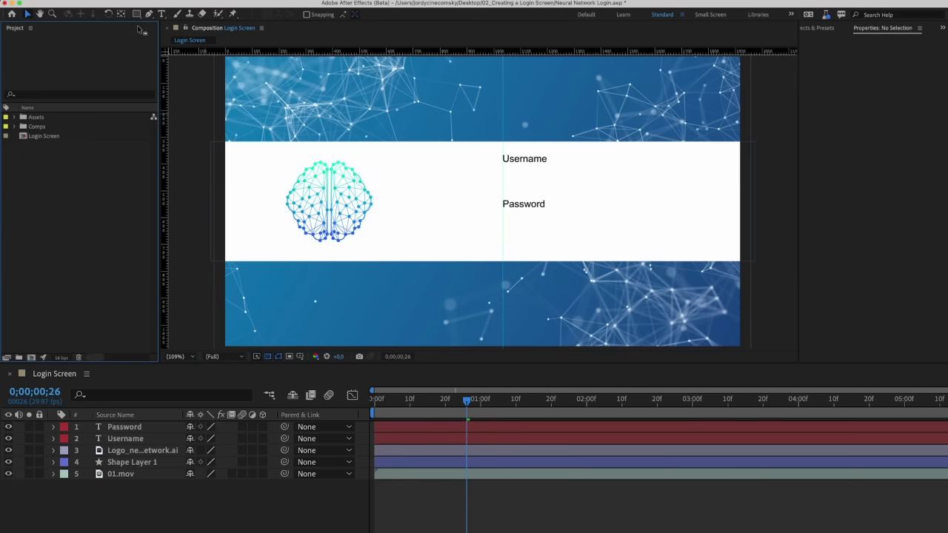
left_click(137, 14)
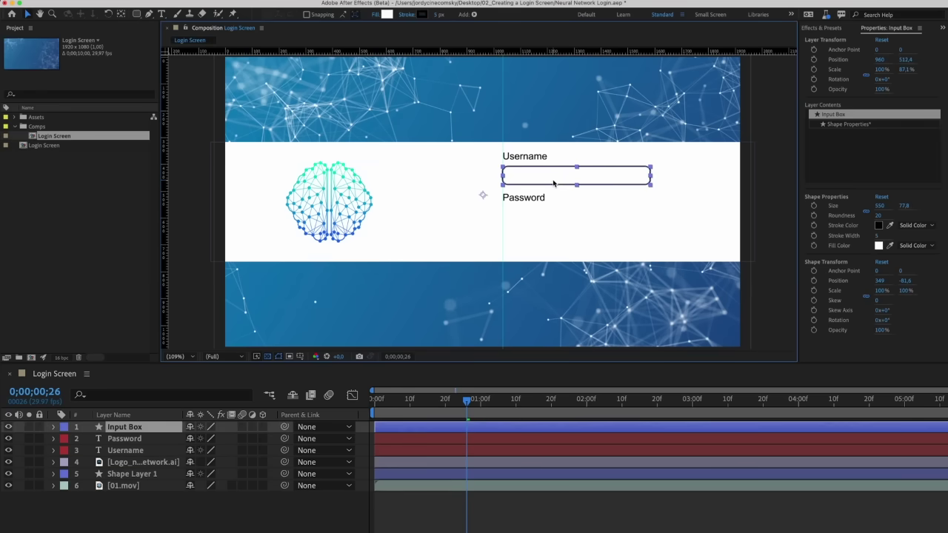
left_click(553, 183)
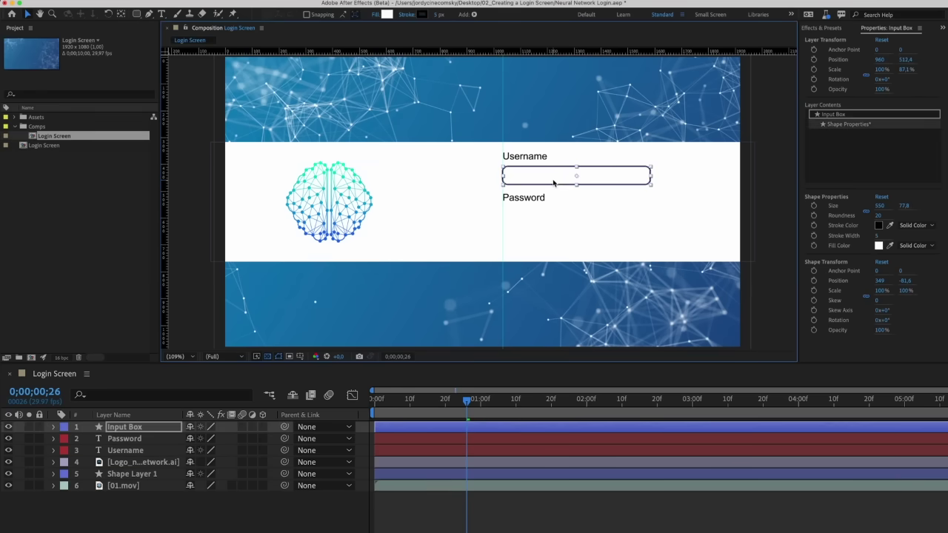
key("ctrl+d")
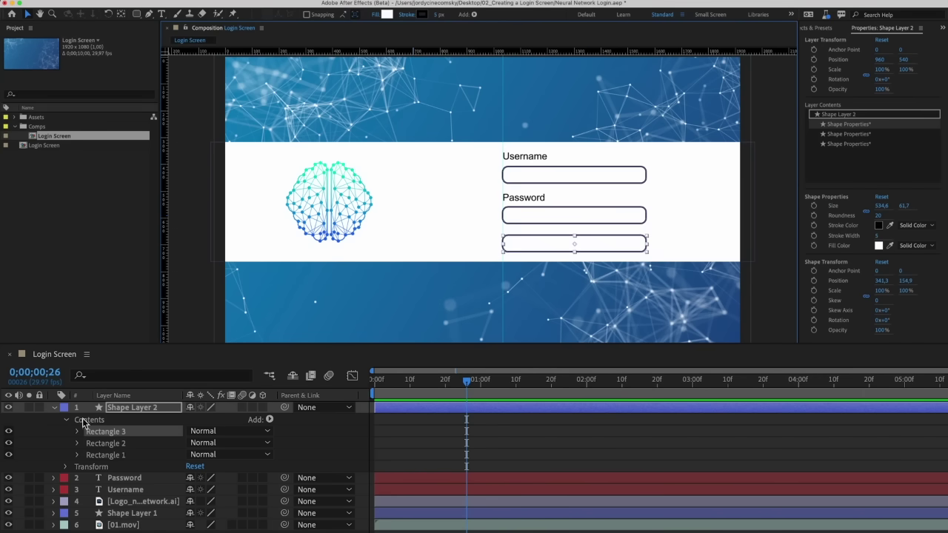
Rename the box shape layer to 'Input Box'.
type("Input Box")
key("Return")
left_click(844, 144)
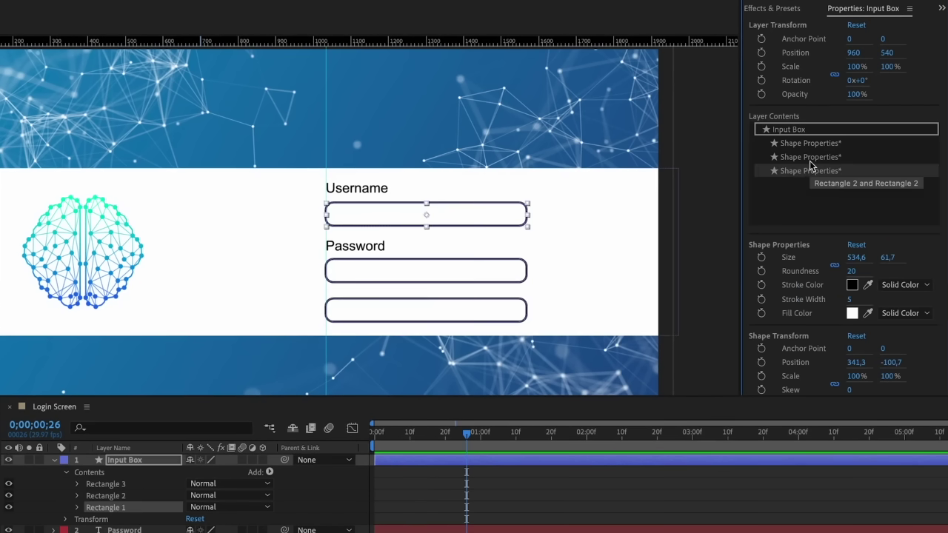
Select the Username and Password box rectangles and shrink the bottom box to 310 × 52.3.
left_click(811, 160, "ctrl")
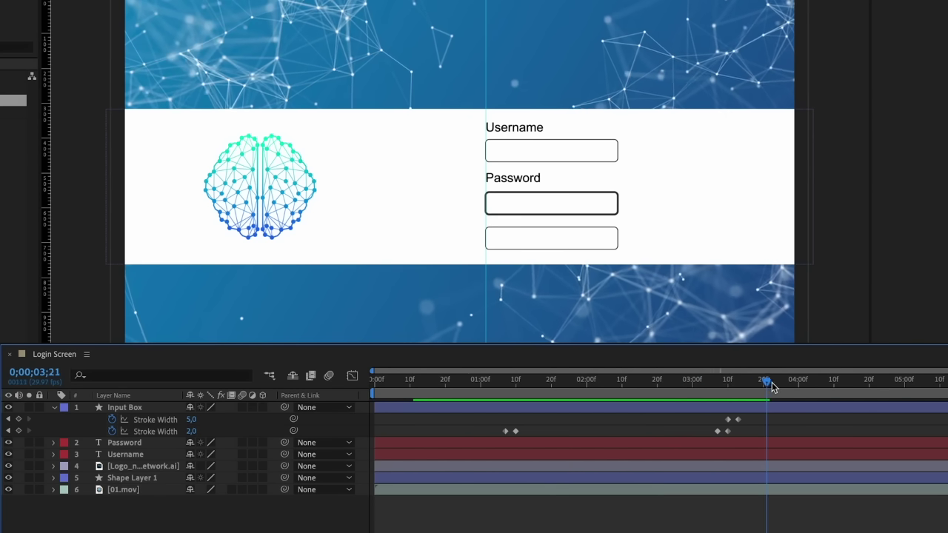
left_click_drag(850, 191, 817, 200)
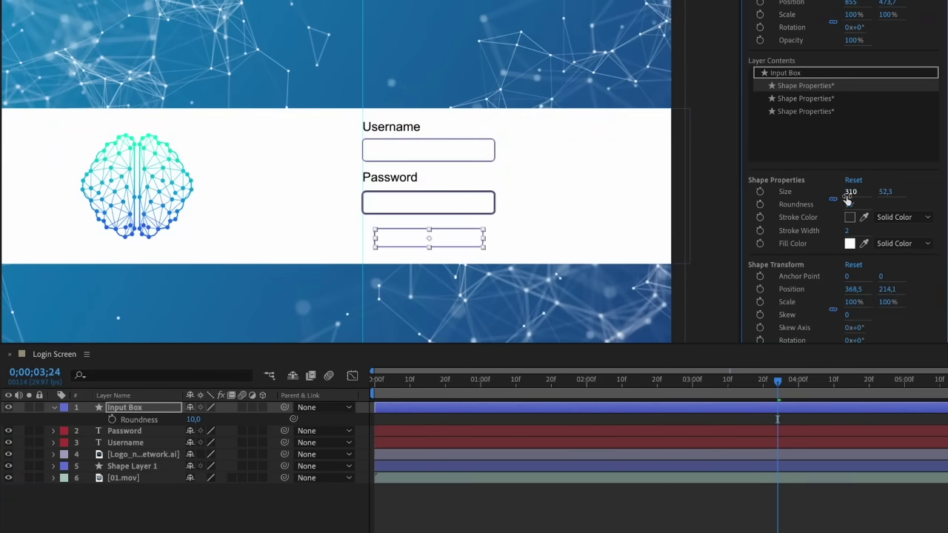
Fill the bottom button box with light grey CFCFCF.
left_click(849, 243)
left_click_drag(62, 150, 24, 151)
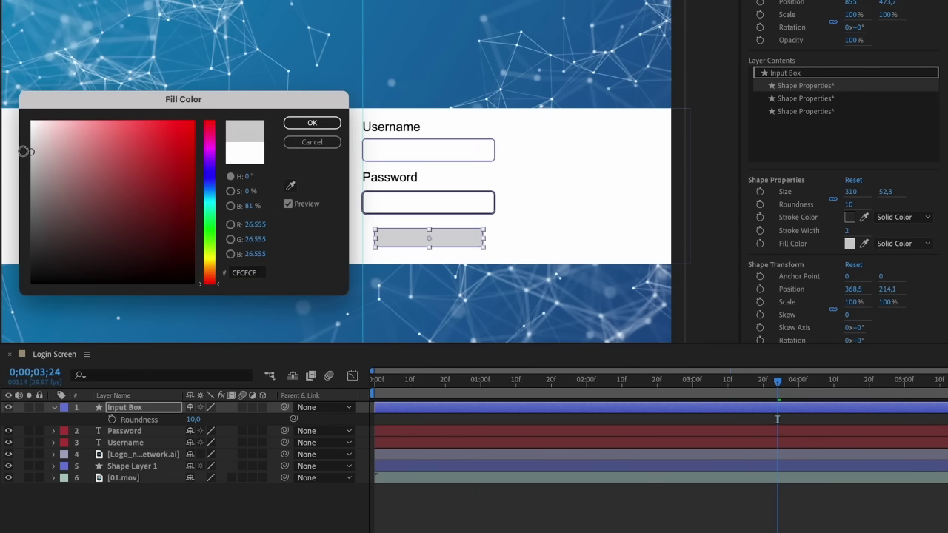
left_click(312, 123)
Set the button's stroke width to 0 and make it narrower and taller.
left_click(846, 231)
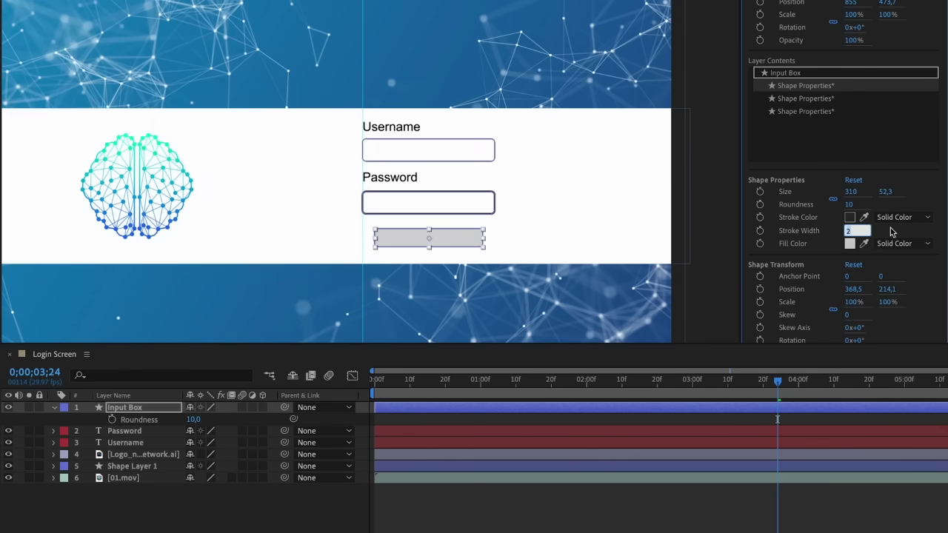
type("0")
key("Return")
left_click_drag(373, 239, 390, 241)
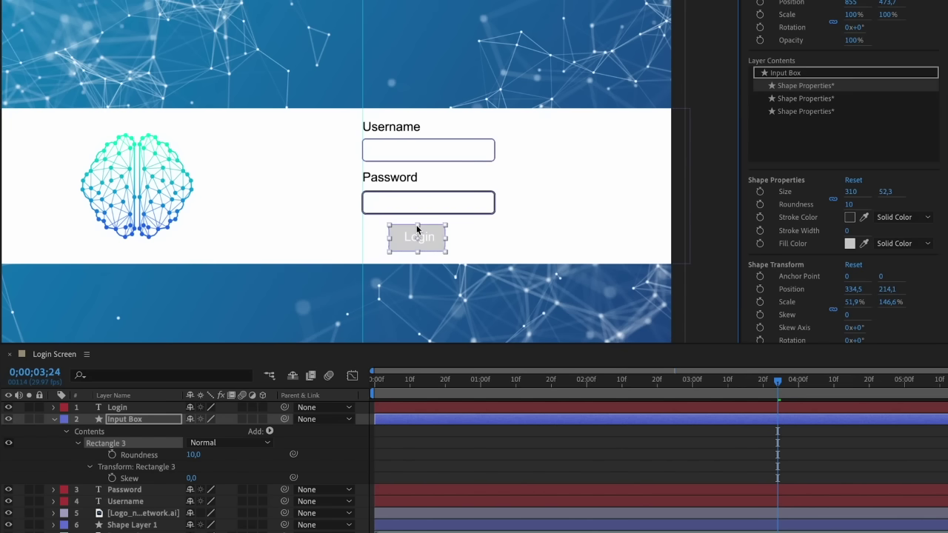
Add 'Robert_CC' text in the Username box and asterisks in the Password box.
left_click(375, 150)
type("Robert_CC")
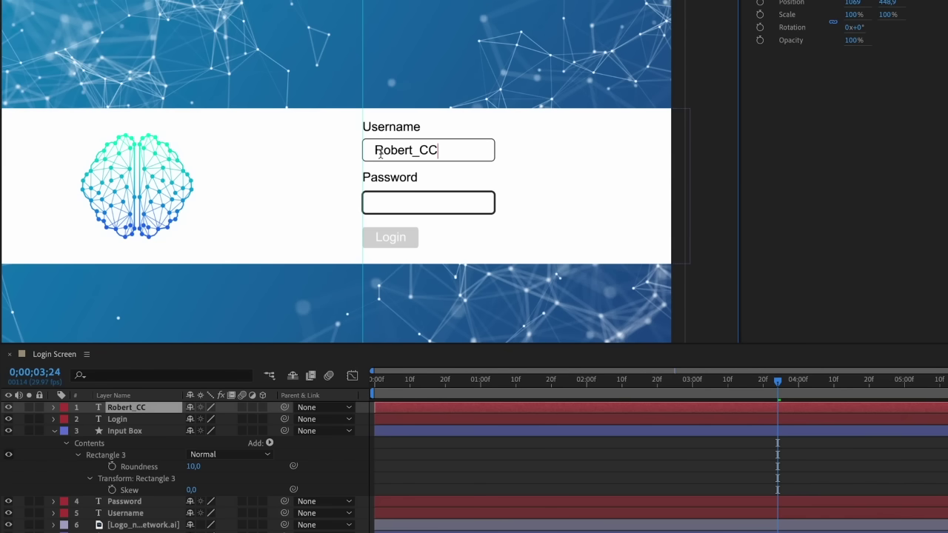
left_click(372, 202)
type("*")
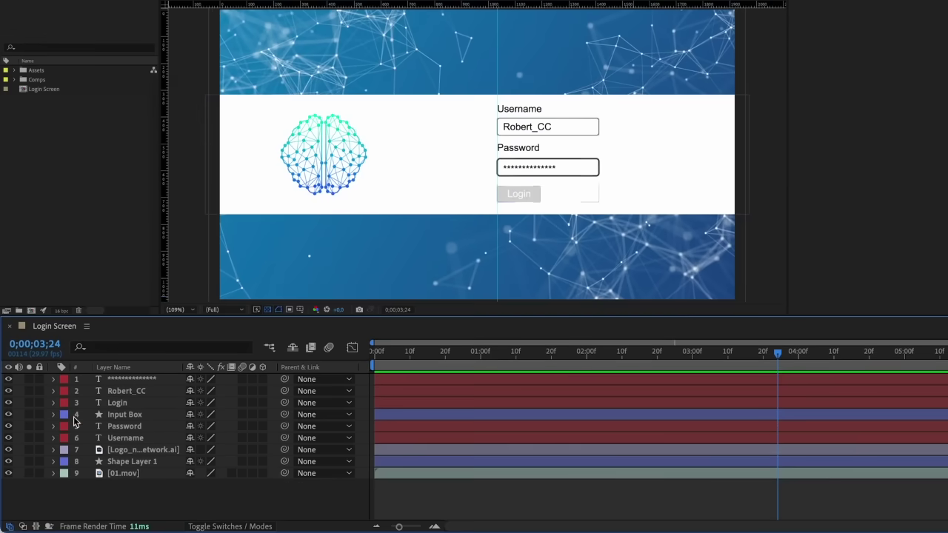
Add a 0% Opacity animator to Robert_CC and keyframe Range Selector Start 0%→100% by 1;29.
left_click(54, 390)
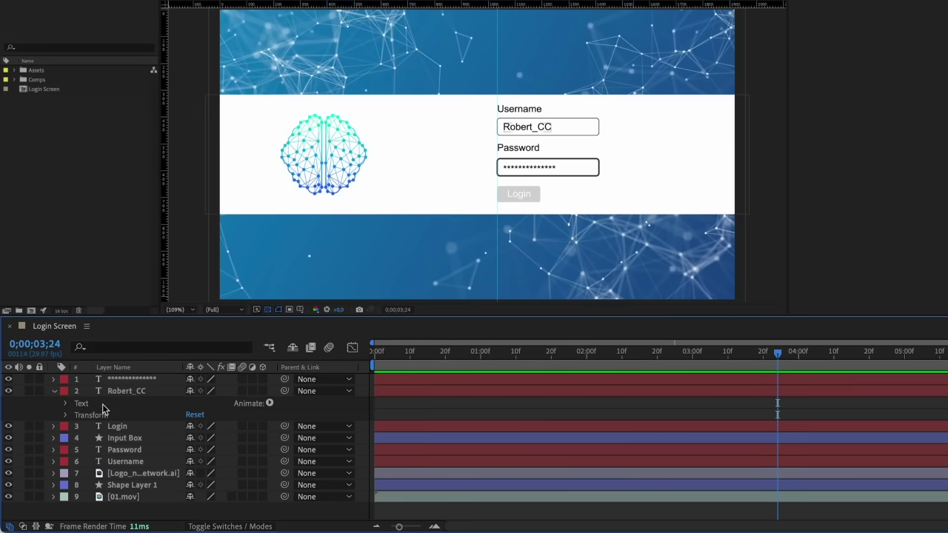
left_click(270, 402)
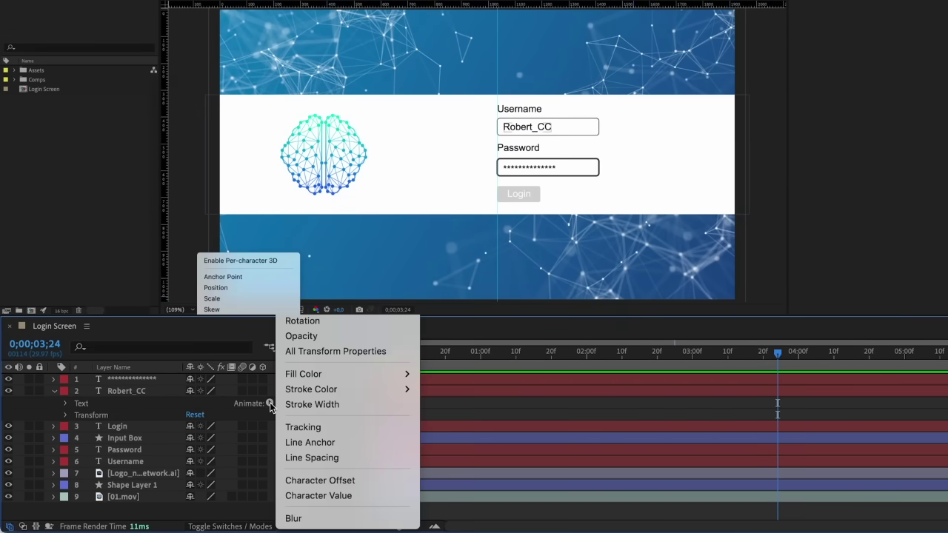
left_click(301, 336)
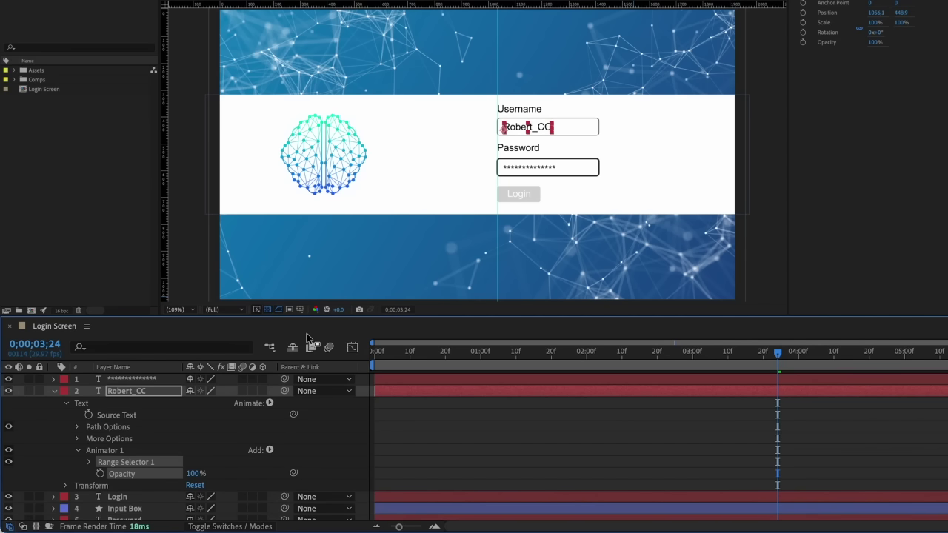
left_click_drag(139, 474, 104, 476)
left_click(90, 464)
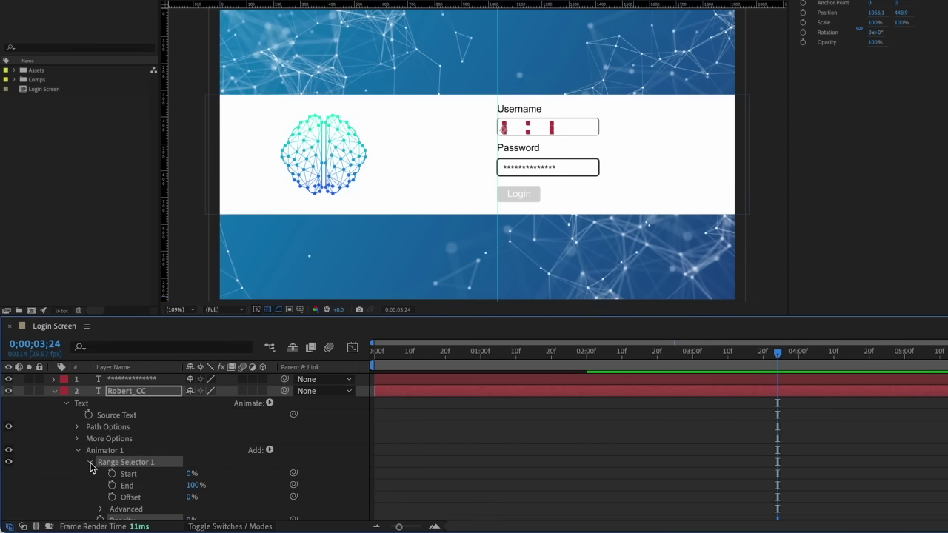
left_click(112, 474)
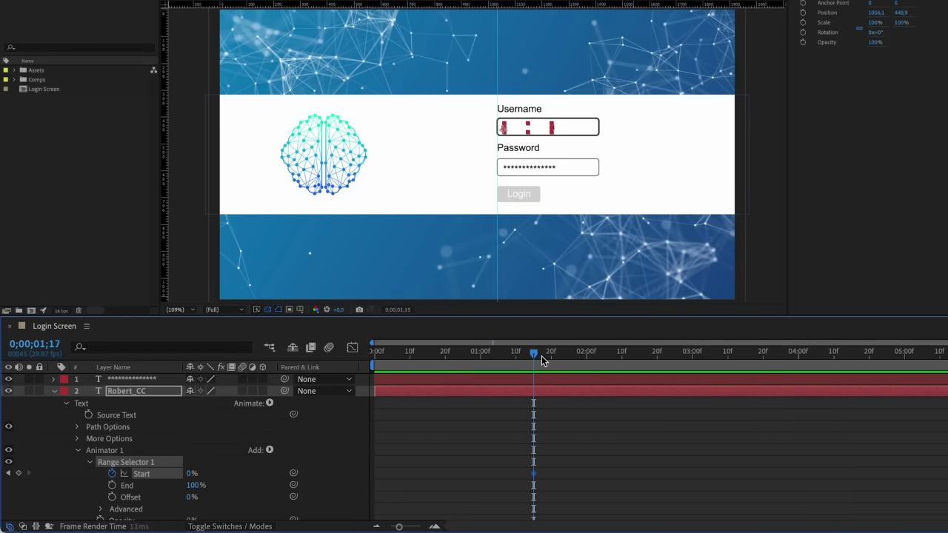
left_click_drag(541, 360, 582, 360)
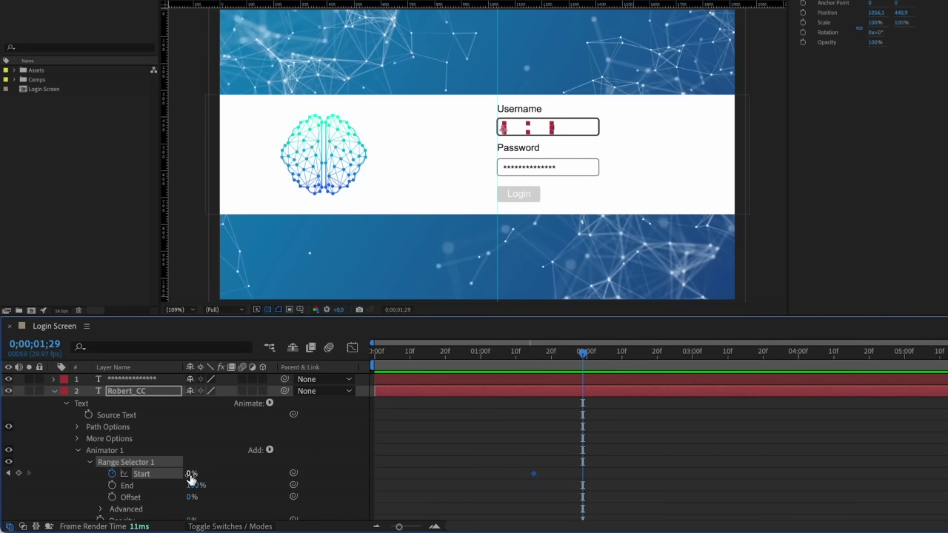
left_click_drag(190, 474, 256, 465)
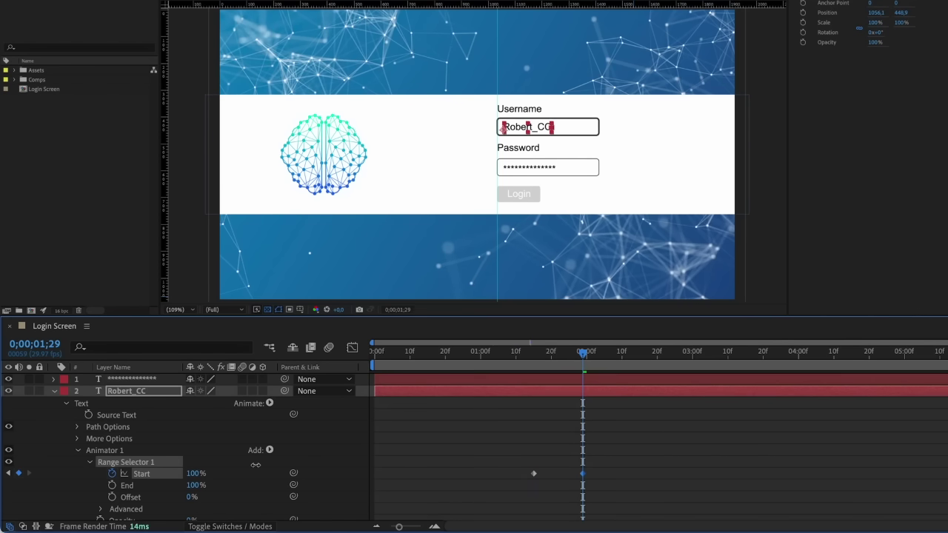
left_click_drag(536, 354, 593, 354)
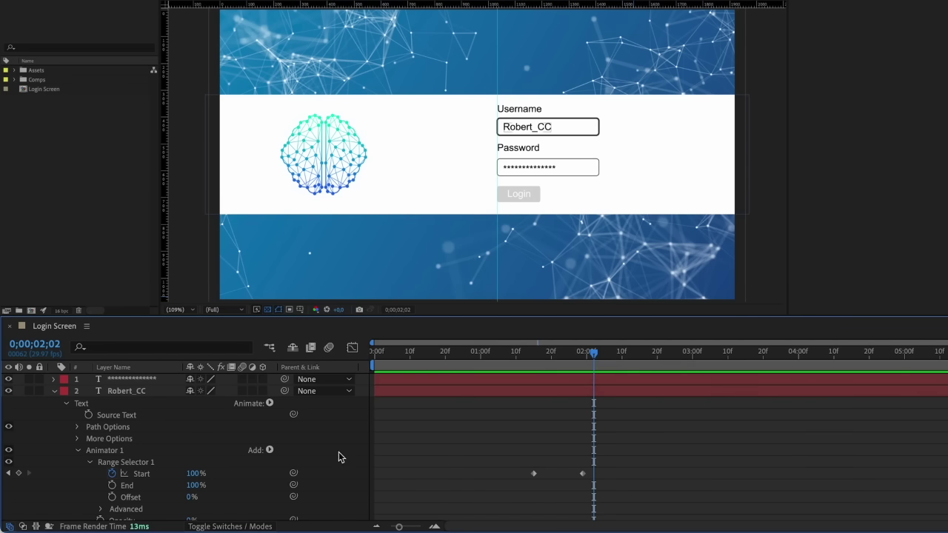
Set the range selector's Smoothness to 0% and review the letter-by-letter reveal.
left_click(100, 509)
scroll(102, 514, "down", 3)
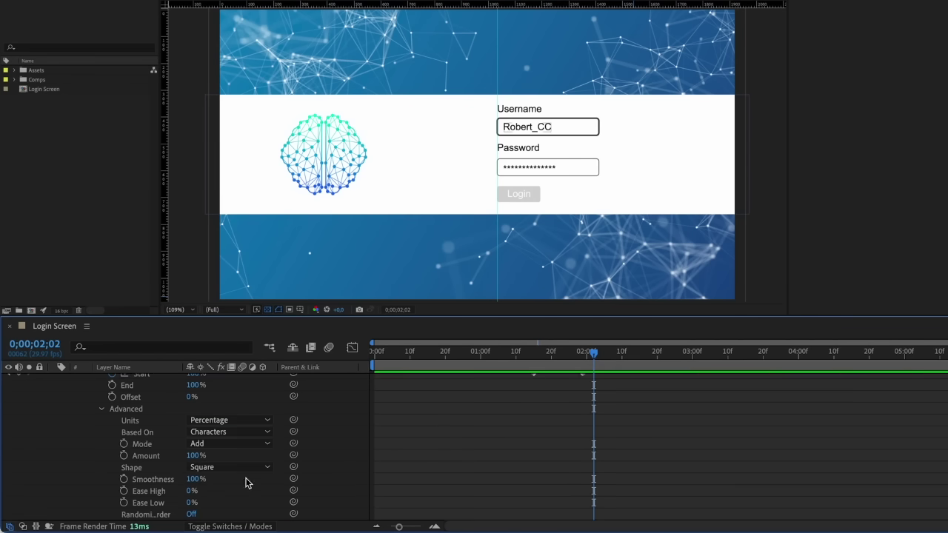
left_click_drag(196, 480, 148, 479)
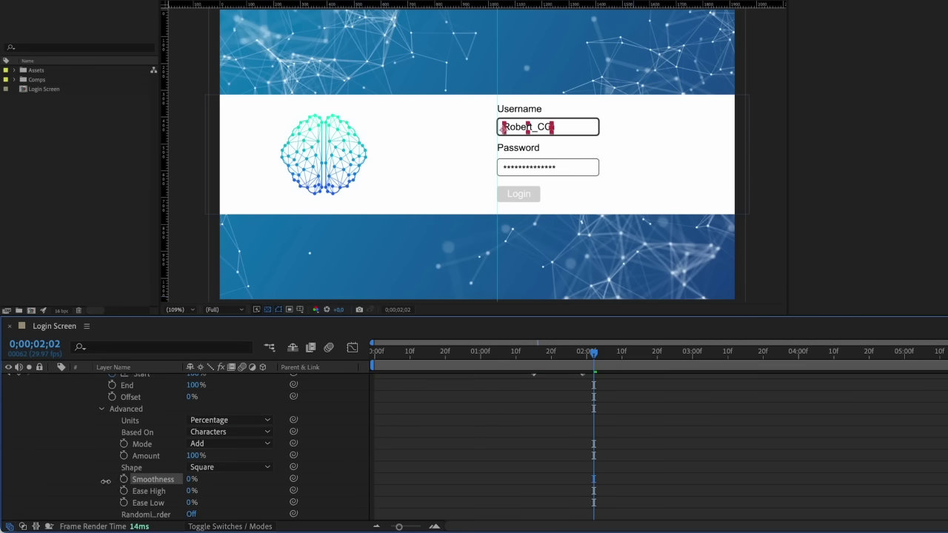
key("u")
left_click_drag(533, 352, 546, 354)
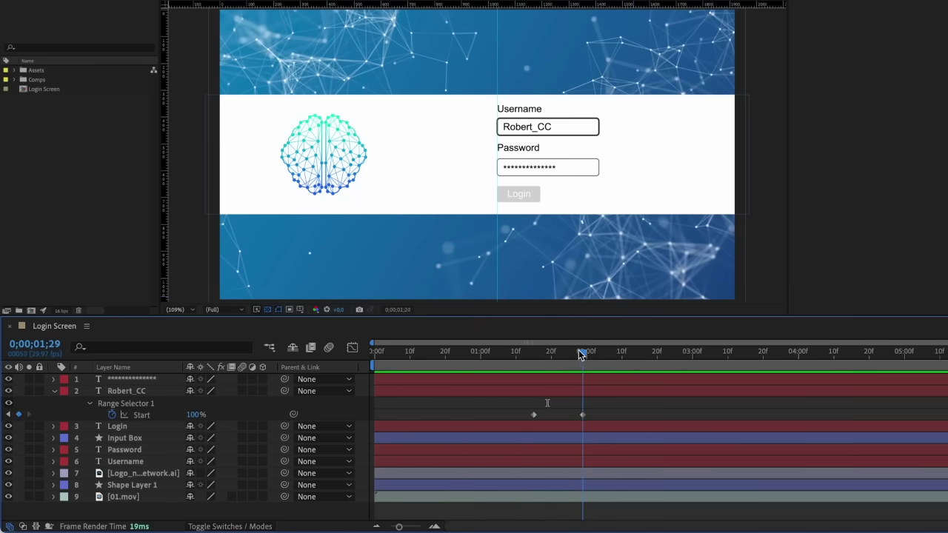
At about 3;21, keyframe the Login button's fill colour and choose a new colour.
mouse_move(592, 354)
left_mouse_down()
mouse_move(769, 368)
mouse_move(849, 360)
left_mouse_up()
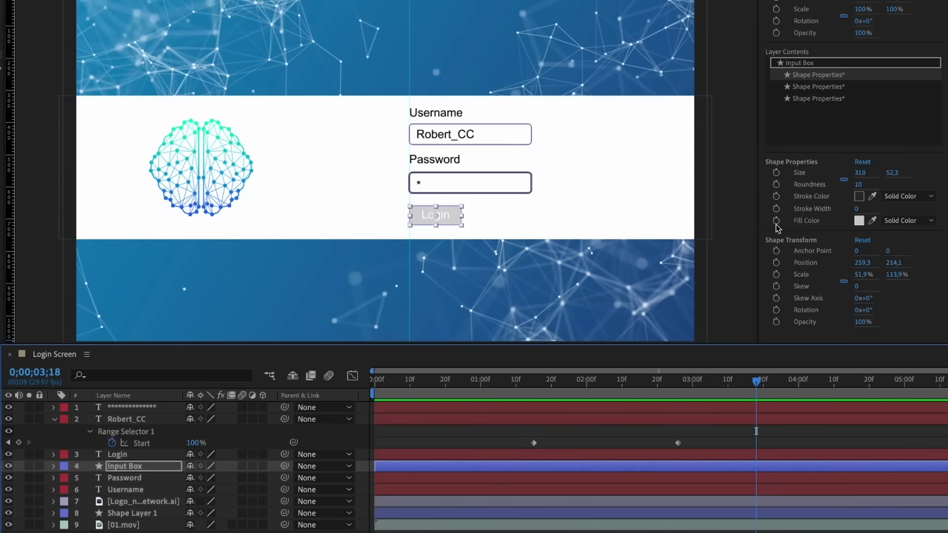
left_click(776, 221)
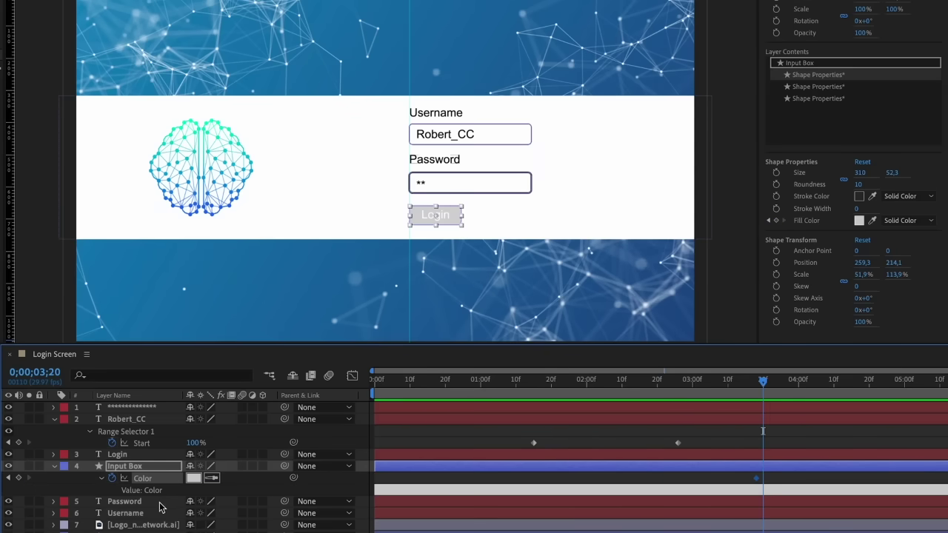
left_click(192, 479)
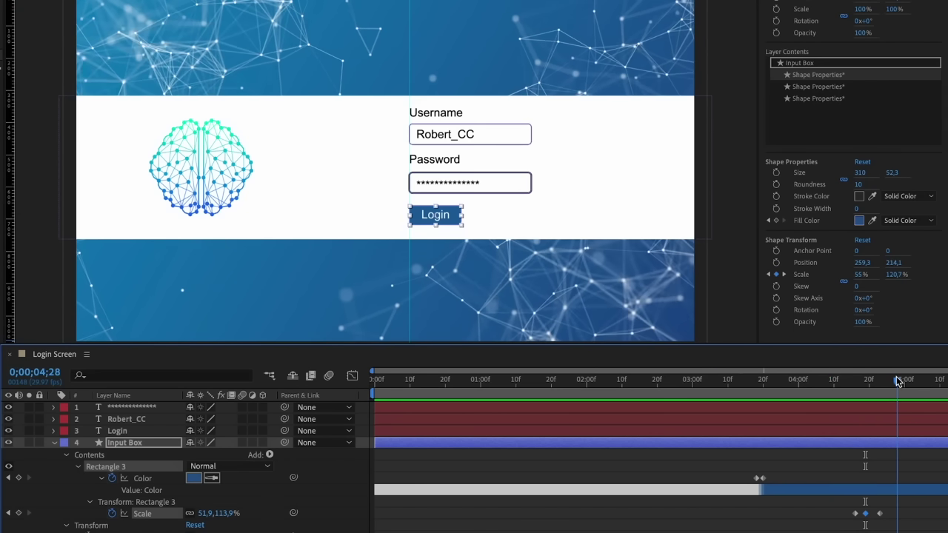
Add a 100% Opacity keyframe at 1;24 on all seven login-screen layers.
left_click_drag(897, 381, 826, 396)
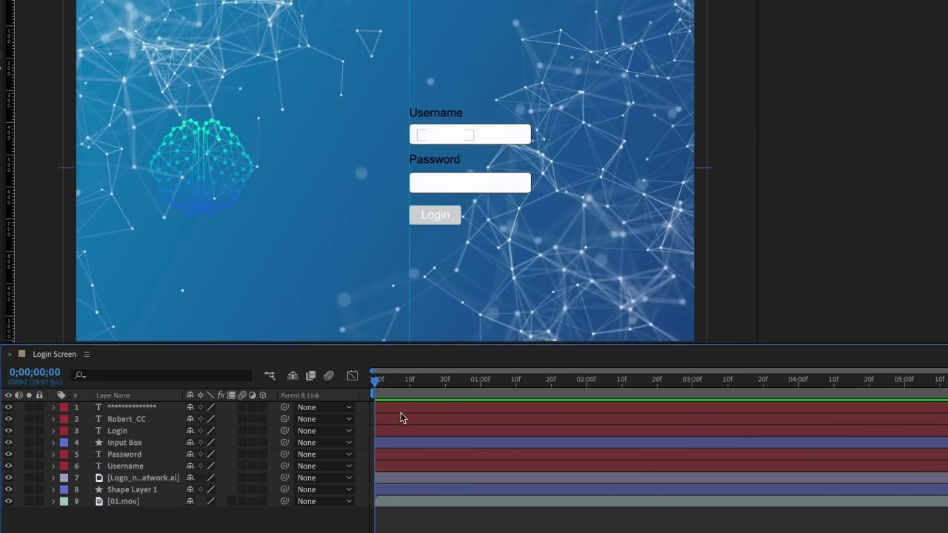
left_click_drag(380, 386, 565, 379)
left_click(578, 412)
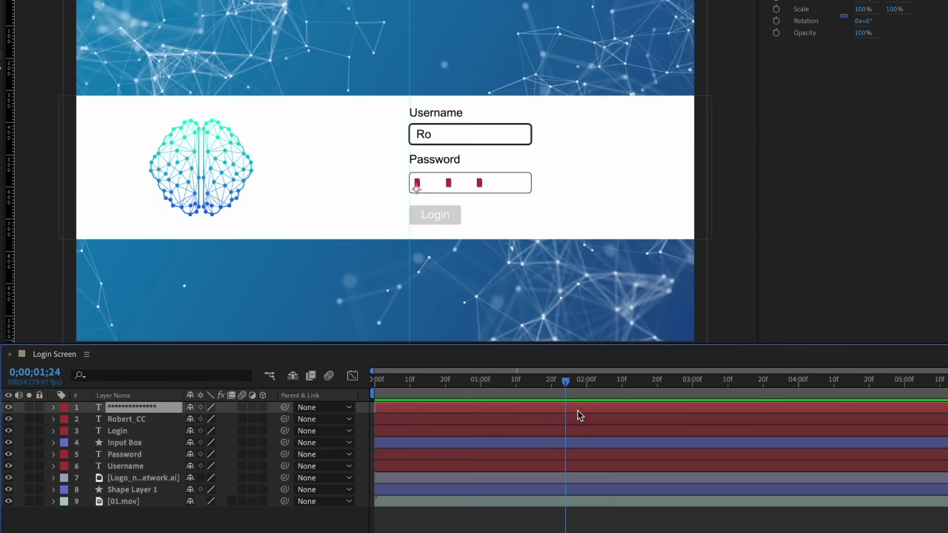
left_click(595, 474, "shift")
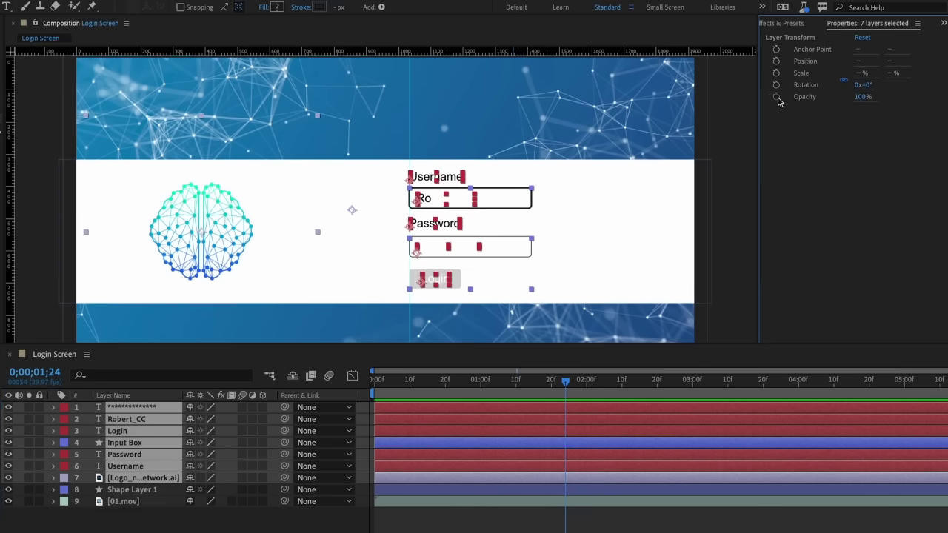
left_click(776, 97)
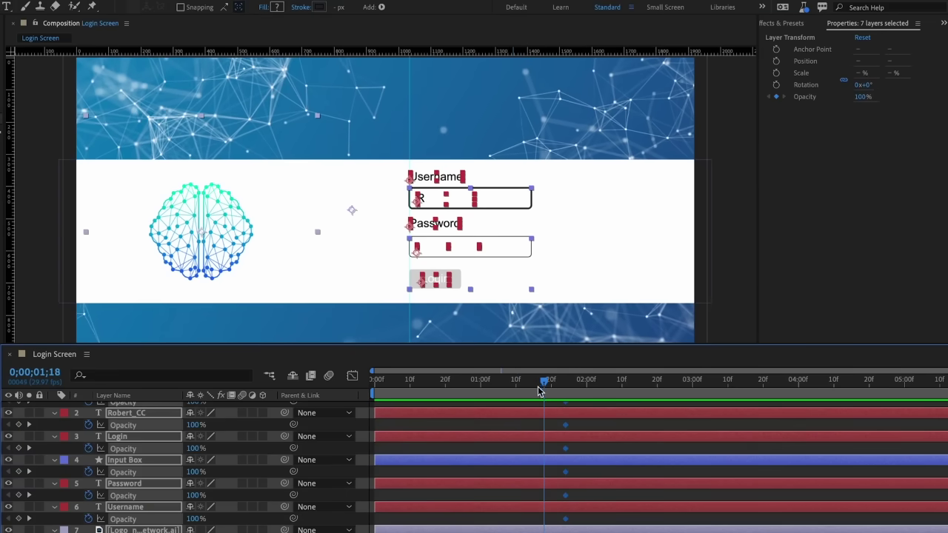